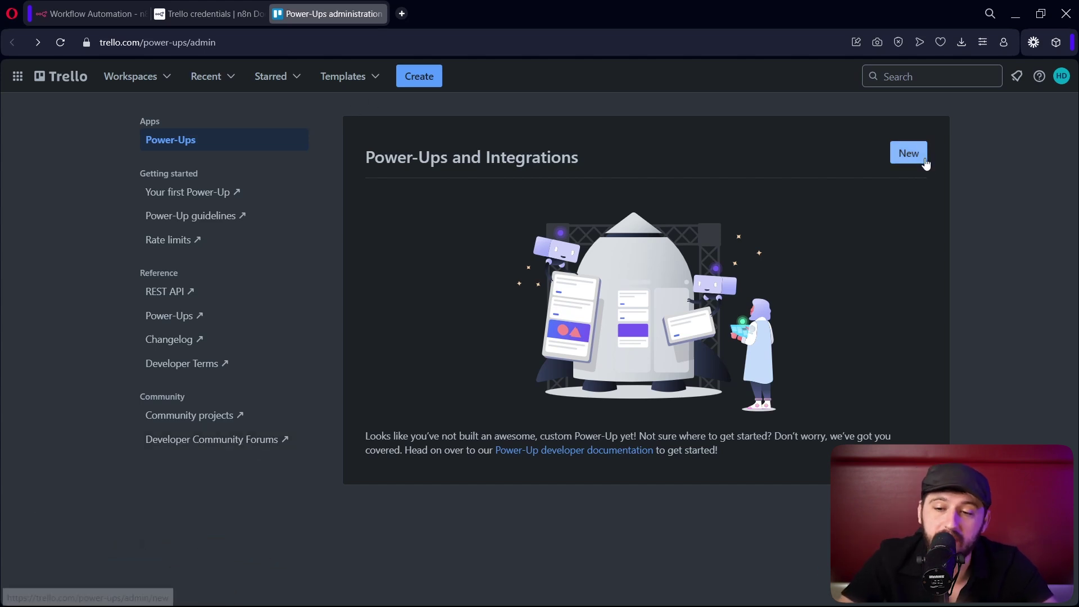
Step: Start a new Power-Up named Hello and assign it to the Trello Workspace
left_click(908, 153)
left_click(338, 222)
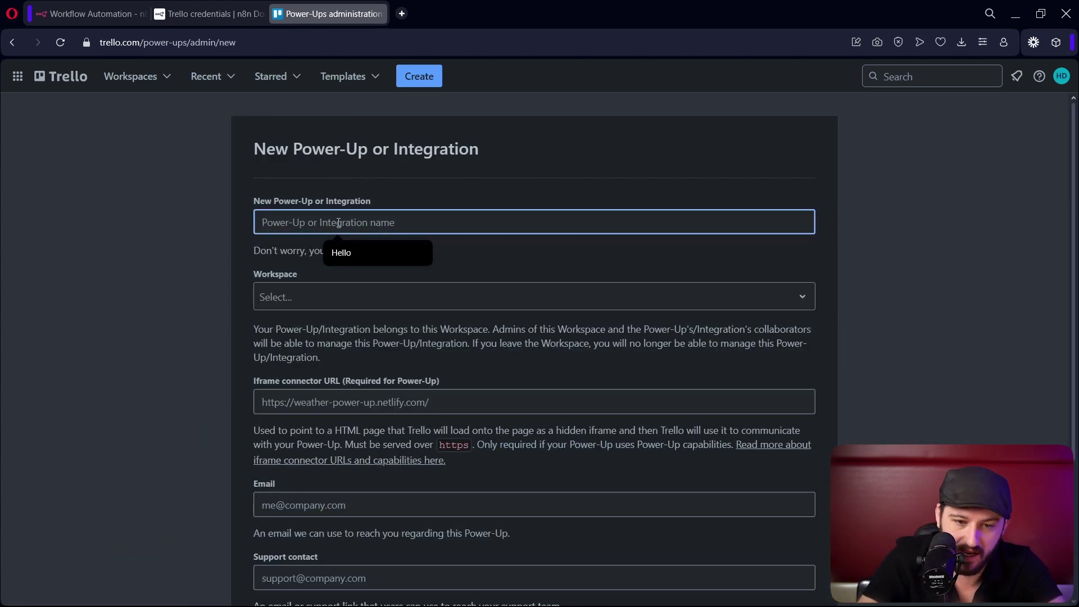
left_click(348, 252)
scroll(359, 240, "down", 1)
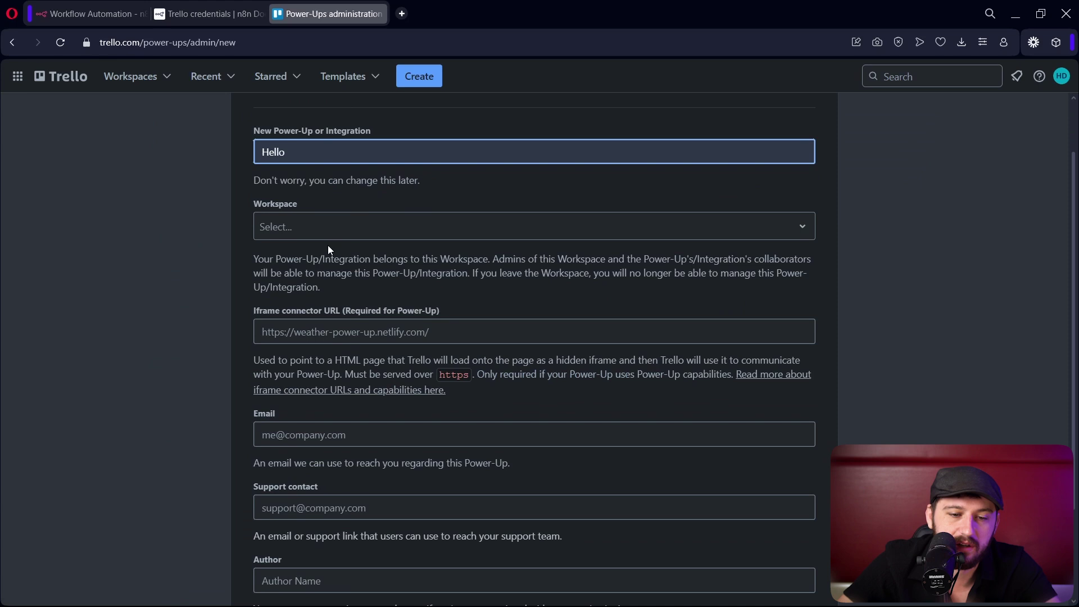
left_click(328, 226)
left_click(323, 261)
scroll(323, 261, "down", 2)
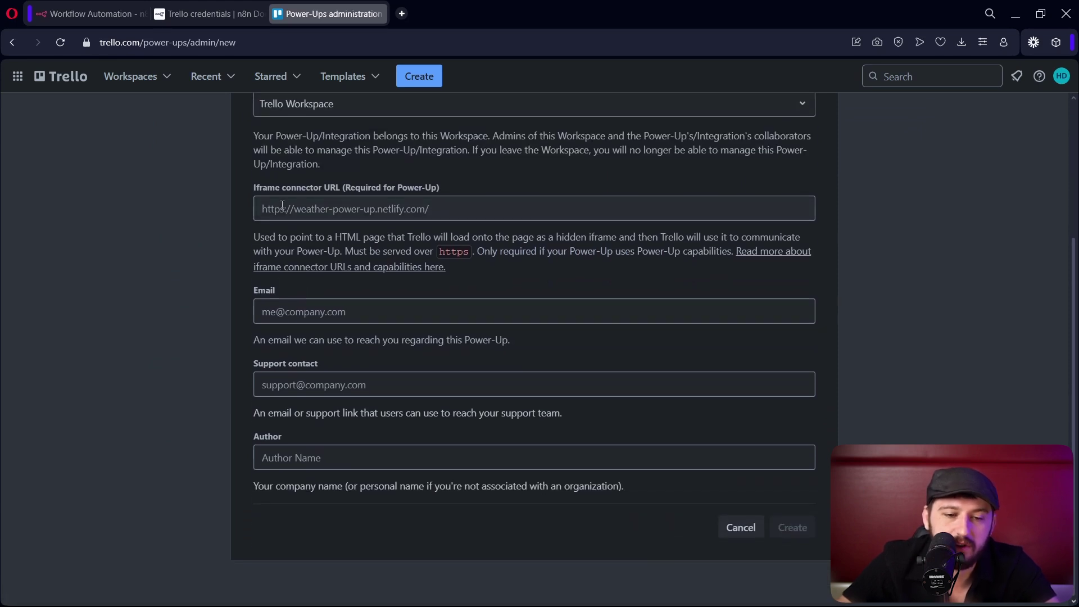
Step: Fill in the Power-Up's contact email, support contact and author from suggestions
left_click_drag(255, 187, 464, 207)
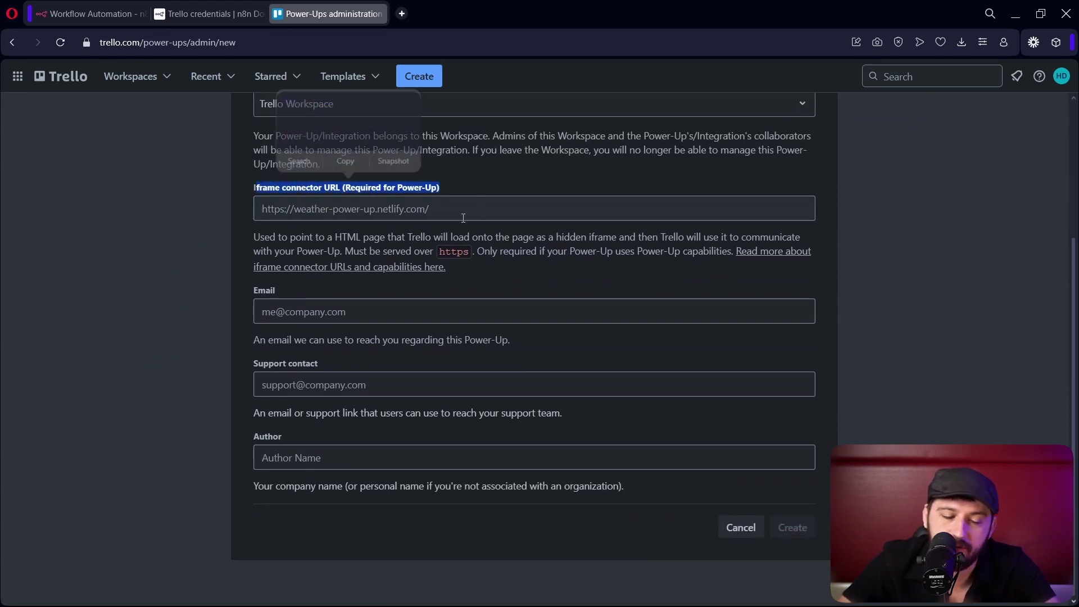
left_click(286, 312)
left_click(369, 341)
left_click(338, 384)
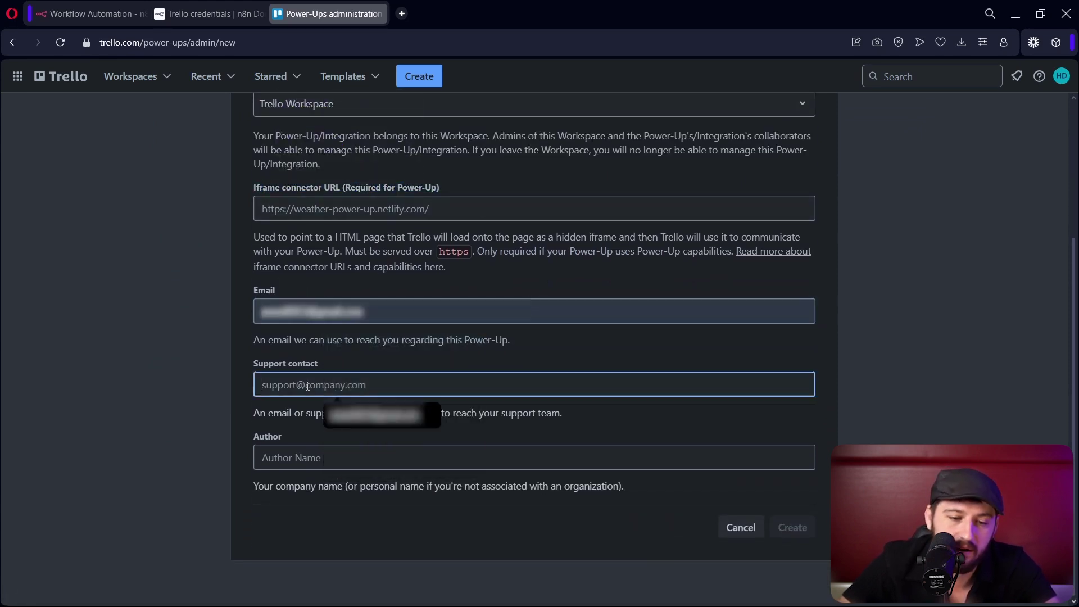
left_click(363, 414)
left_click(319, 457)
left_click(343, 487)
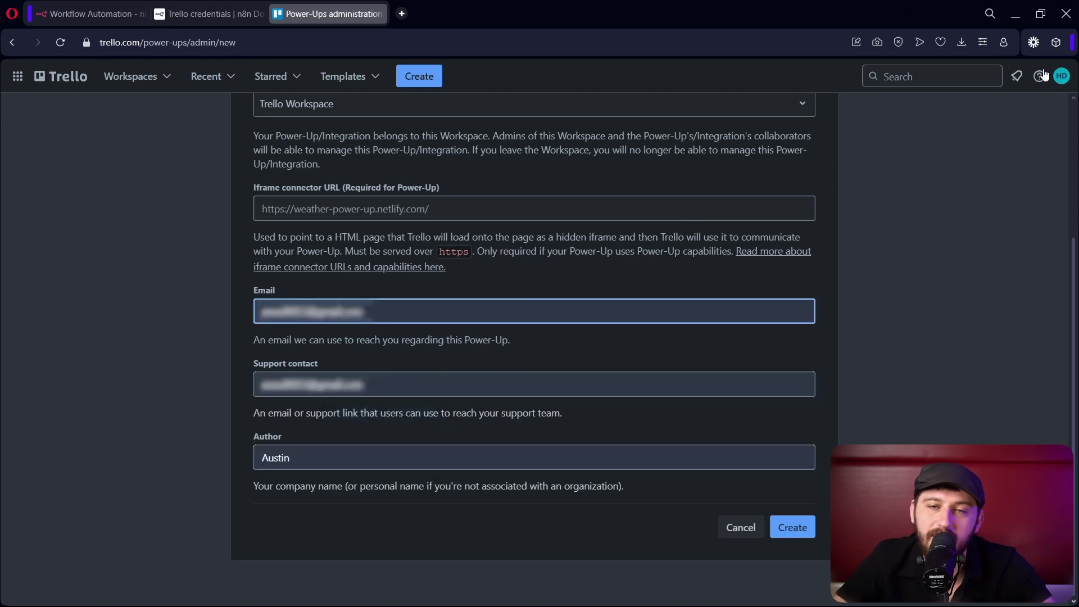
Step: Create the Hello Power-Up, generate its API key, then open n8n's node list
left_click(793, 528)
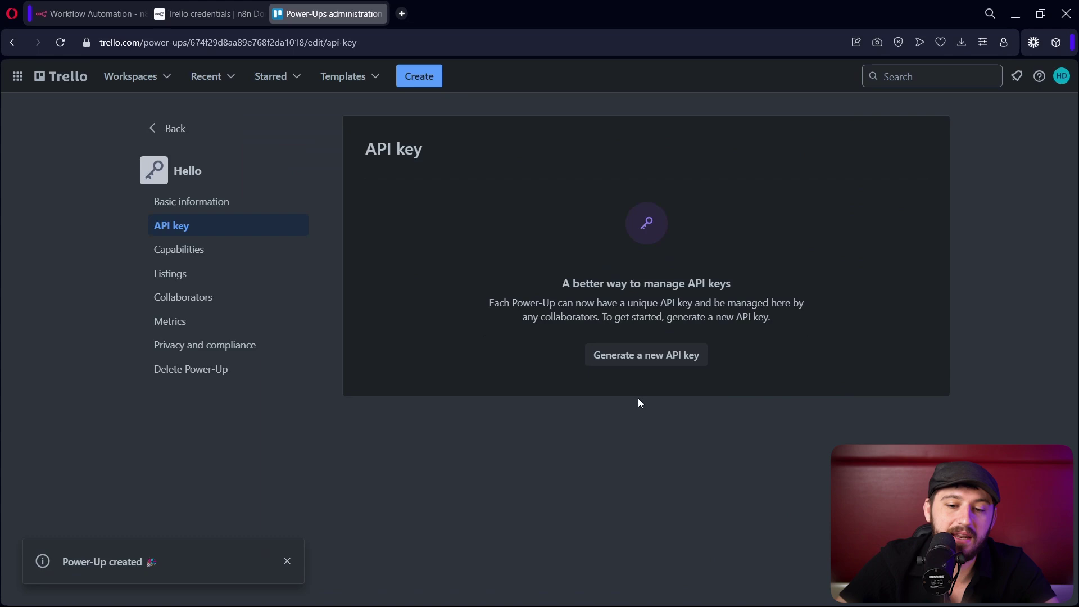
left_click(613, 361)
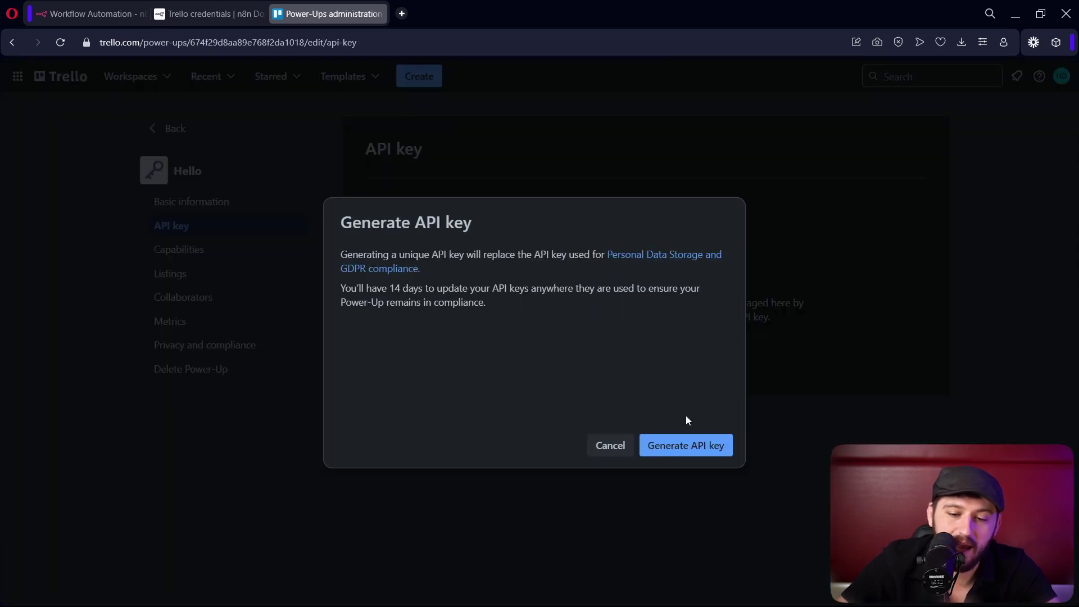
left_click(686, 445)
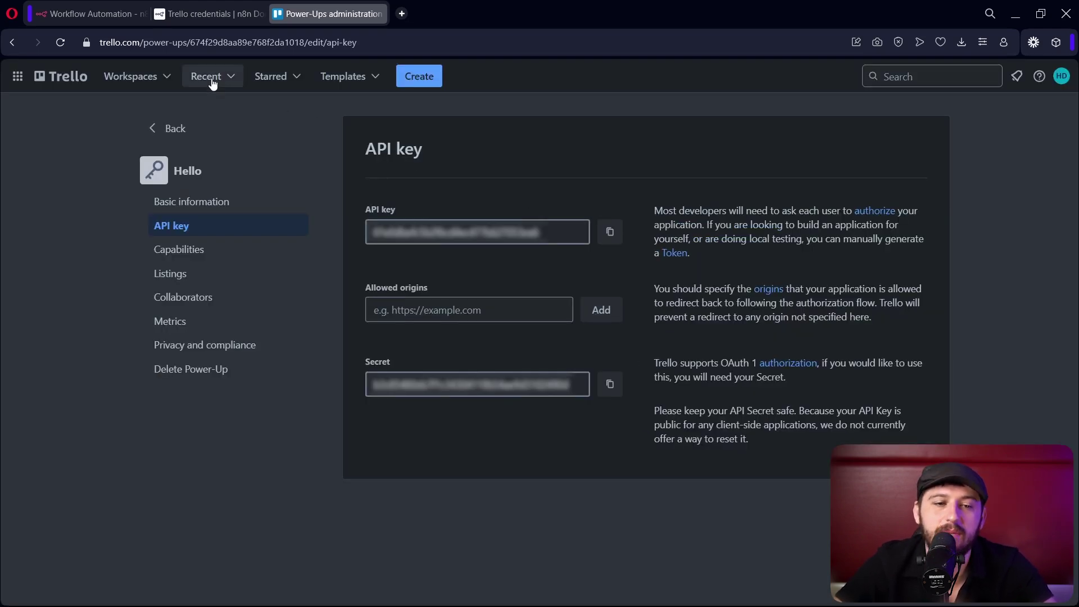
left_click(105, 15)
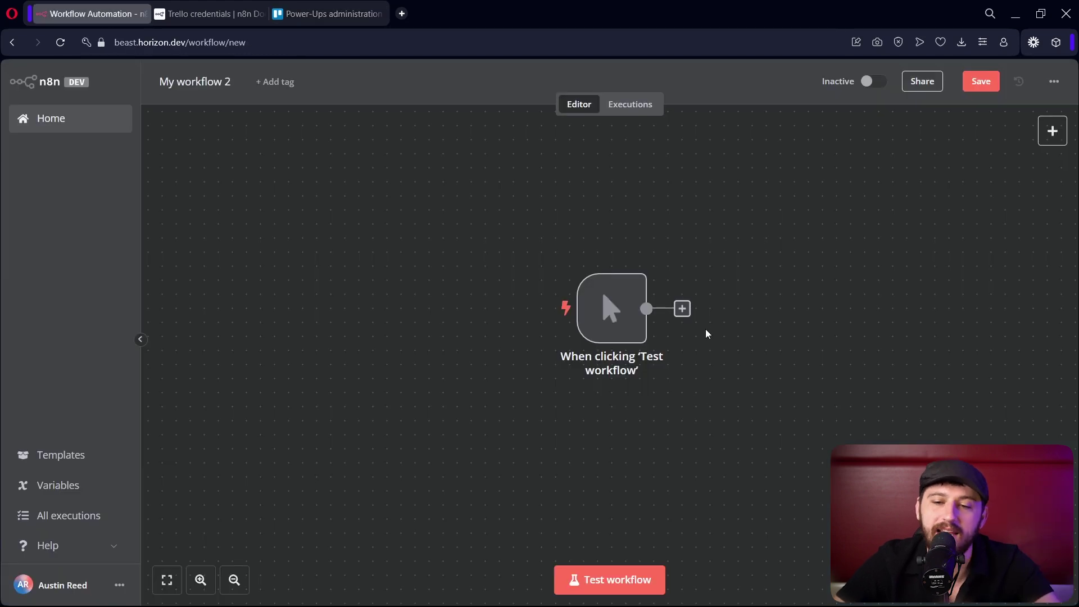
left_click(682, 309)
type("trel")
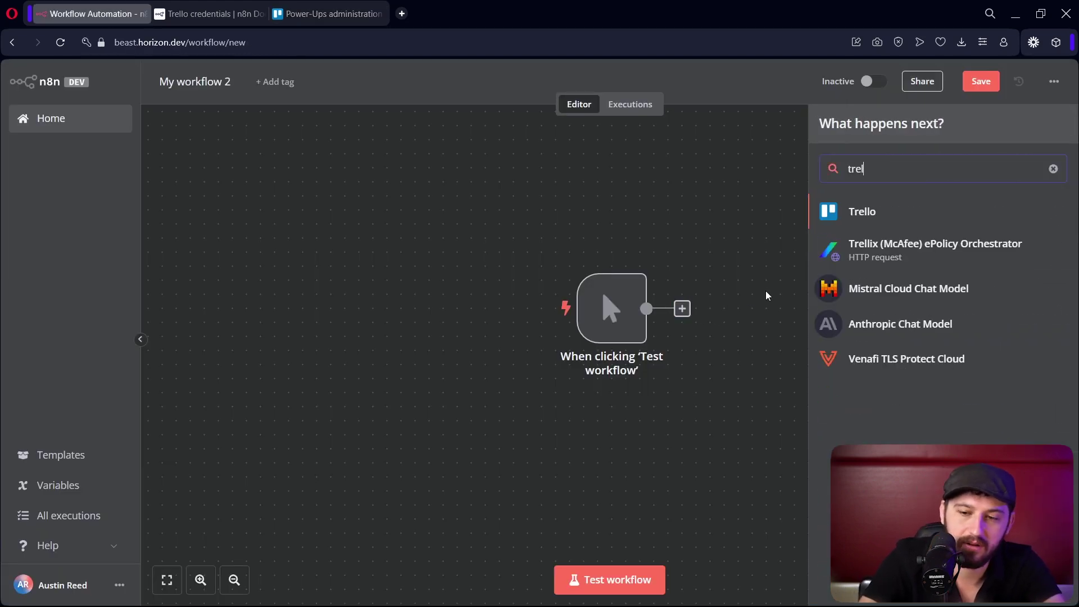
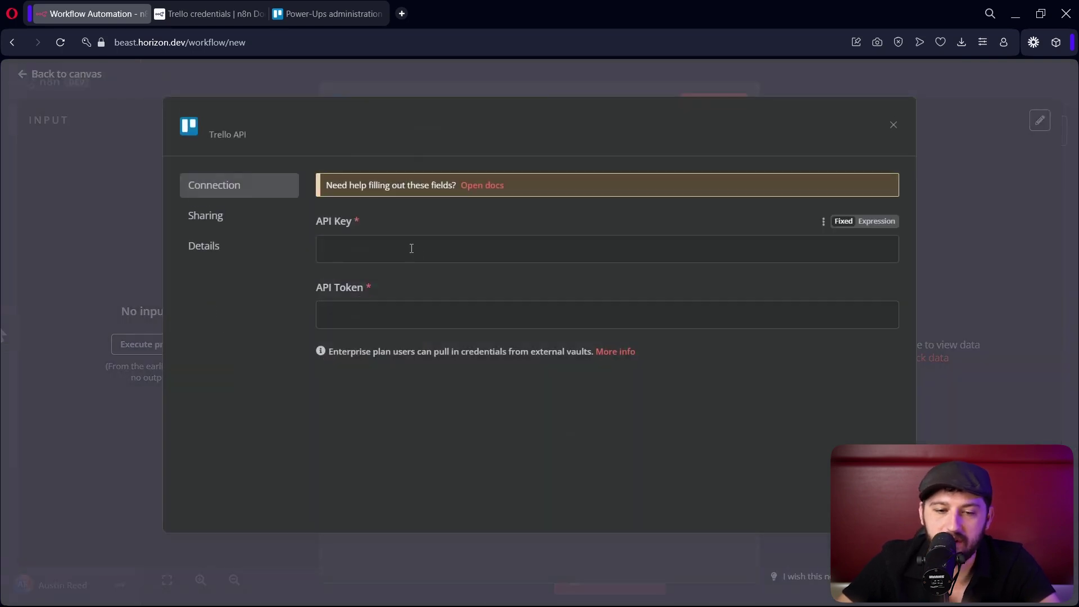
Step: Create a new Trello API credential and paste the Trello API key into it
left_click(439, 248)
key("ctrl+v")
key("ctrl+v")
key("Escape")
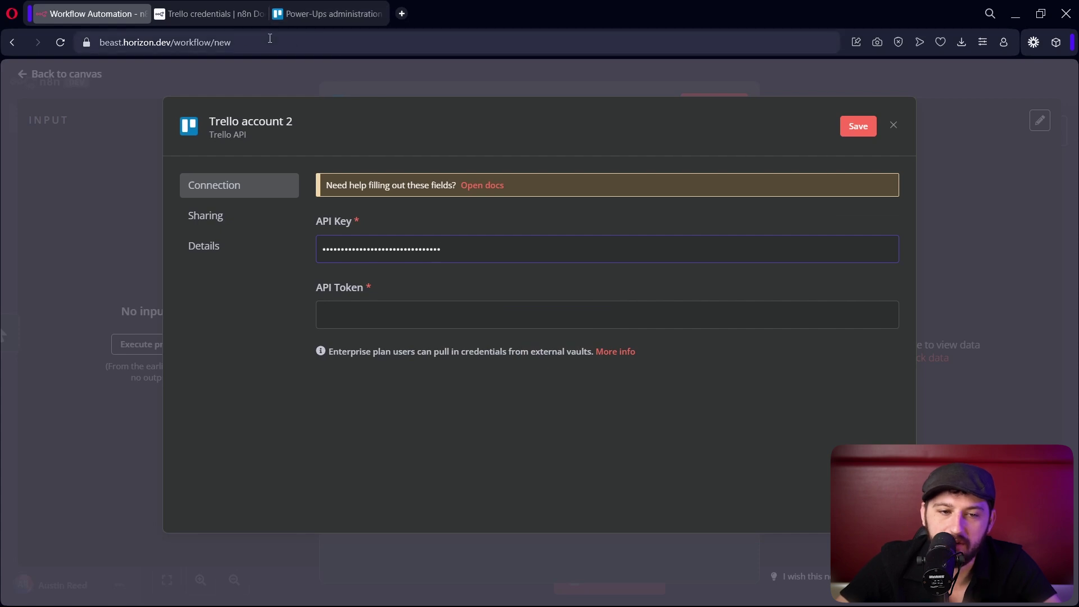
left_click(329, 14)
type("https://beast.horizon.dev")
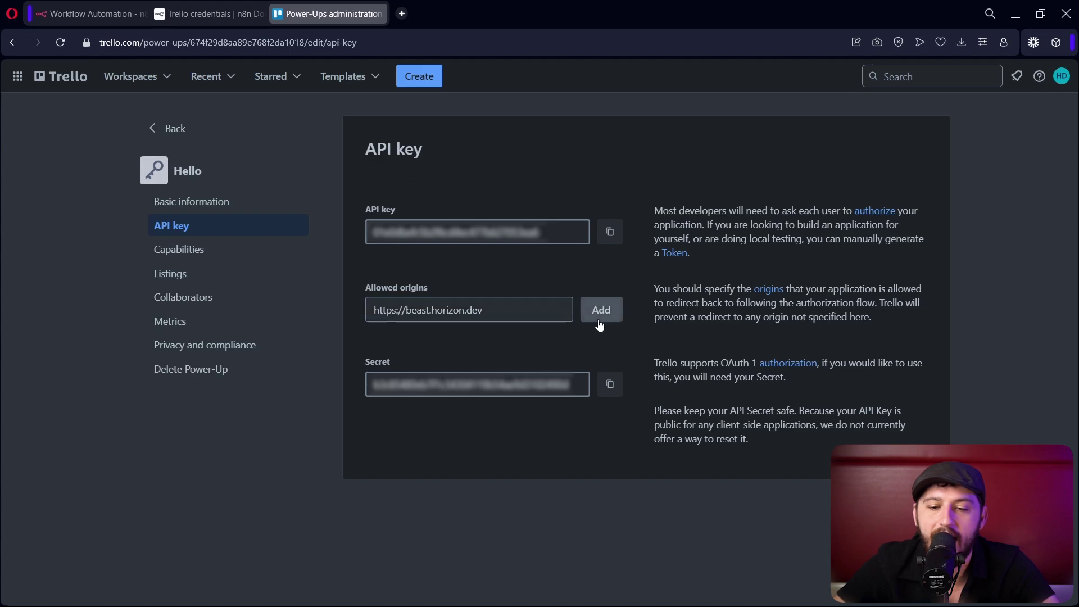
left_click(601, 310)
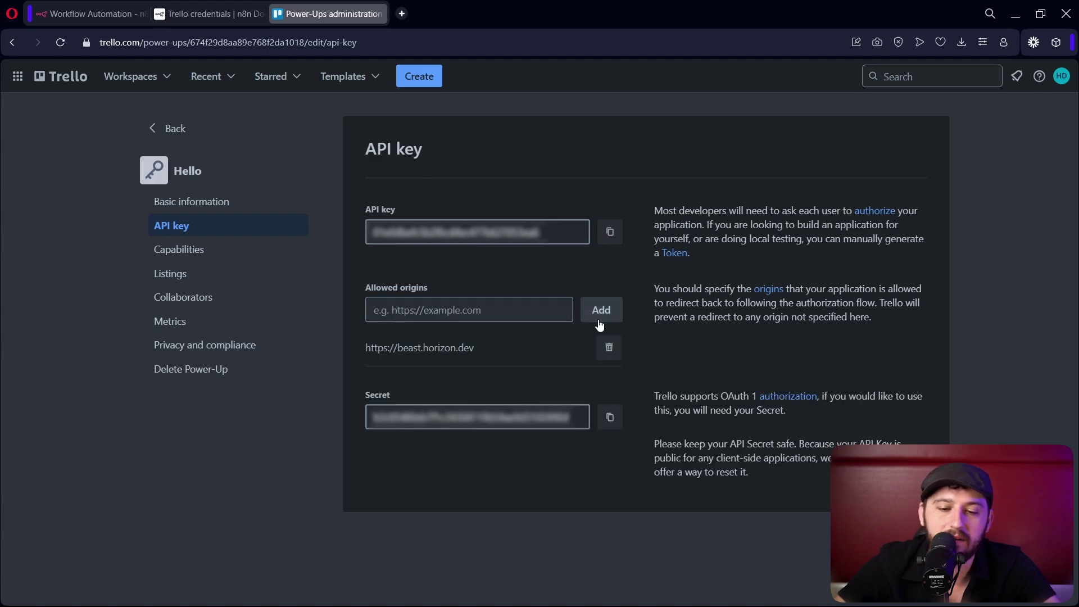
left_click(673, 253)
scroll(635, 243, "down", 5)
scroll(641, 270, "down", 5)
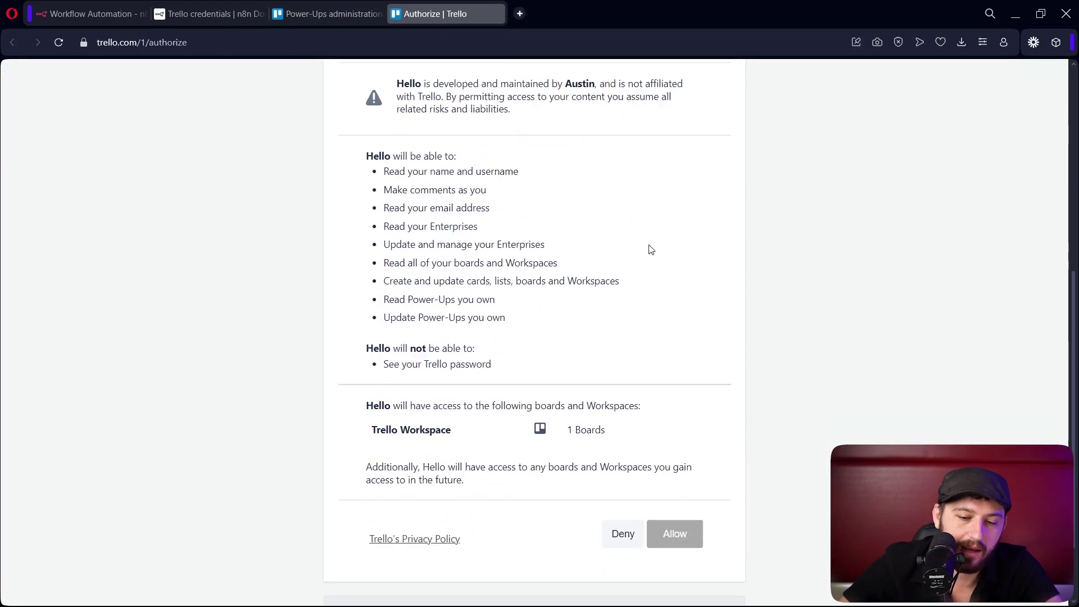
scroll(649, 294, "down", 3)
left_click(675, 439)
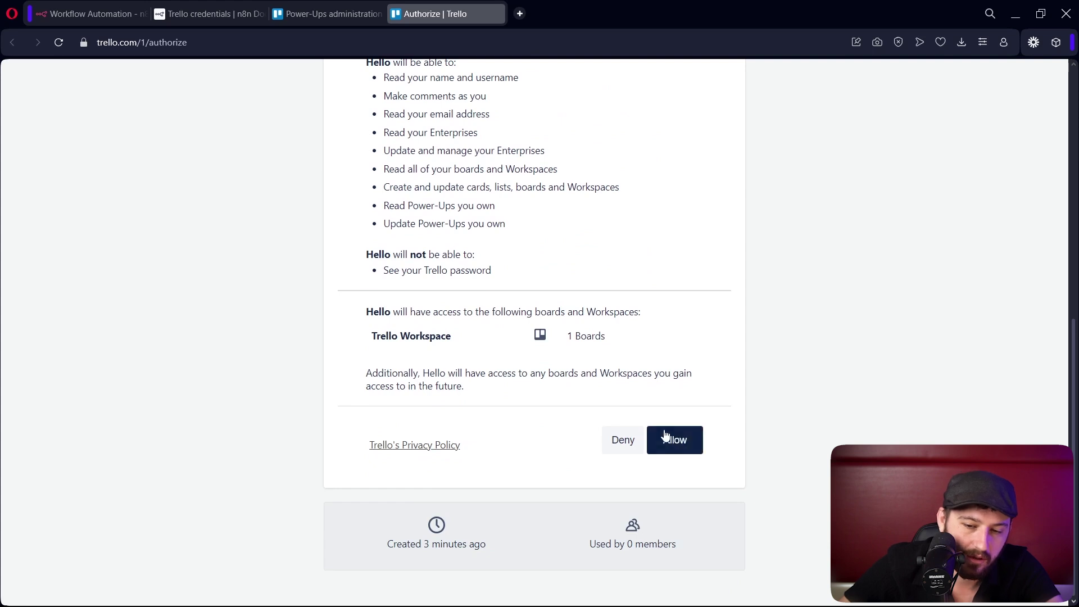
Step: Copy the generated Trello token into the n8n credential's API Token field
triple_click(420, 126)
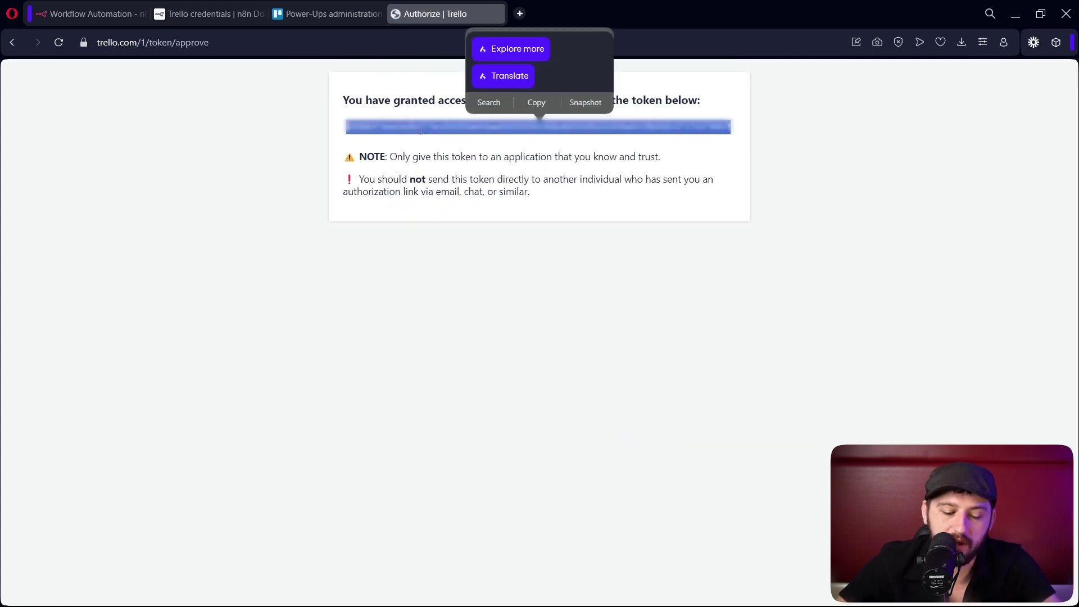
key("ctrl+c")
left_click(90, 13)
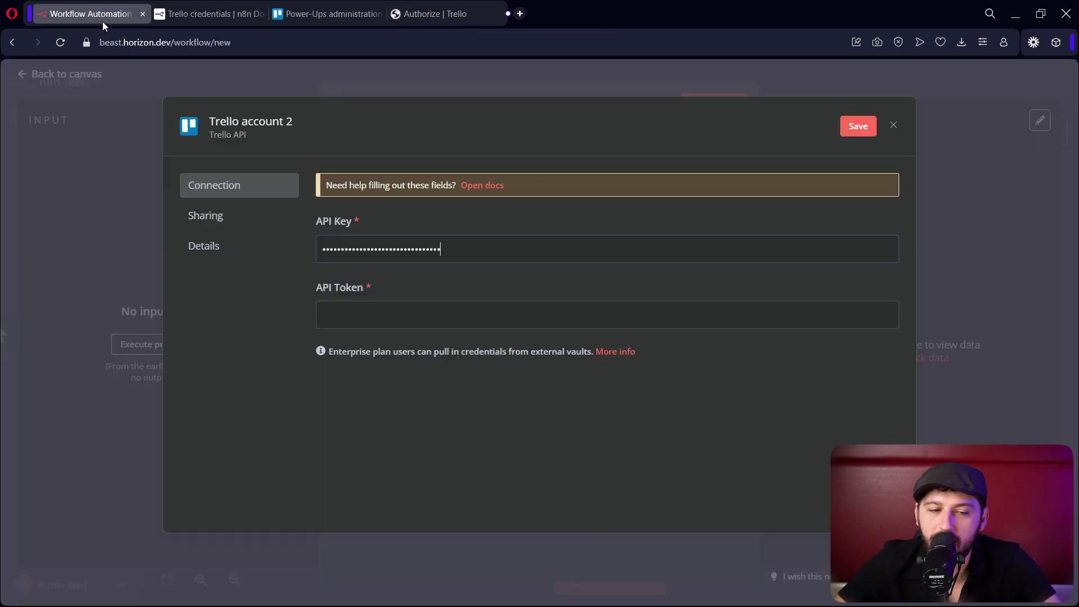
left_click(389, 313)
key("ctrl+v")
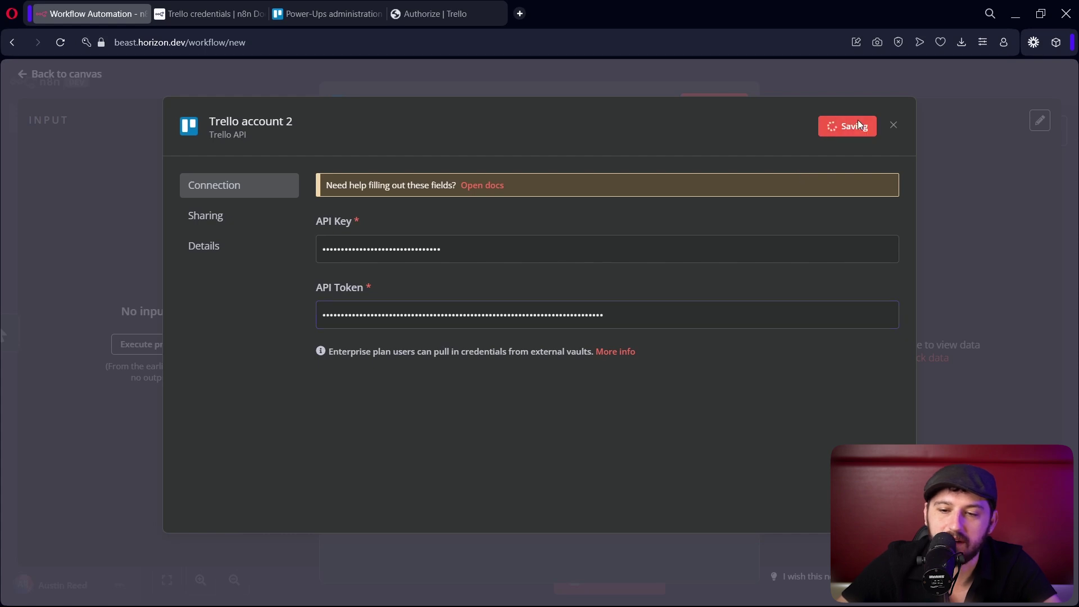